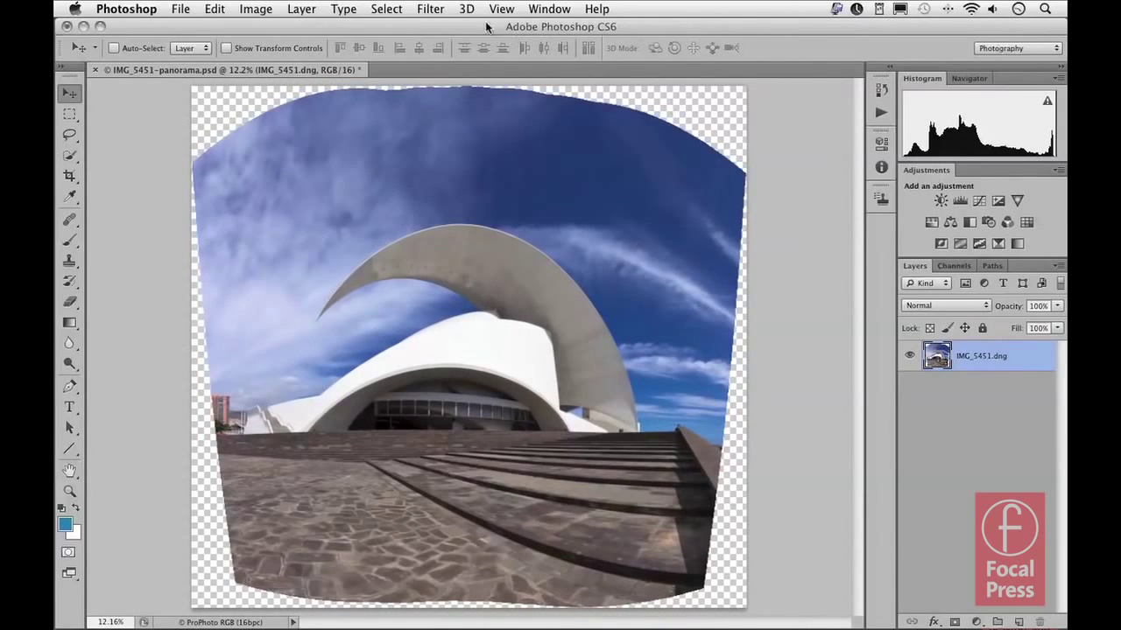
Open Filter > Adaptive Wide Angle on the panorama and start a horizon constraint
left_click(434, 10)
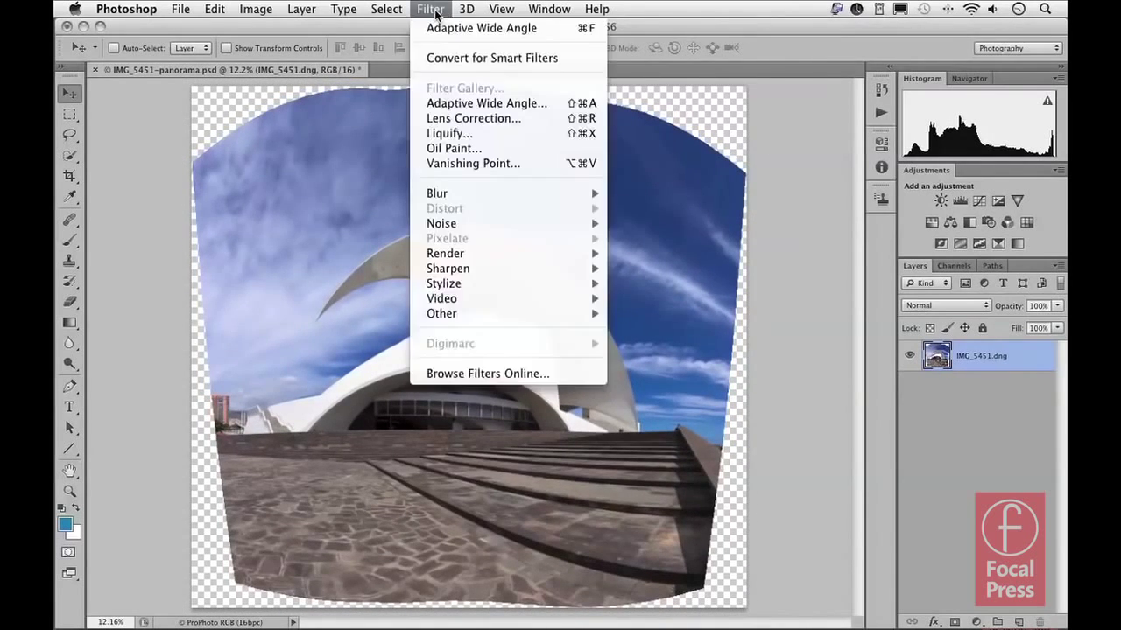
left_click(444, 103)
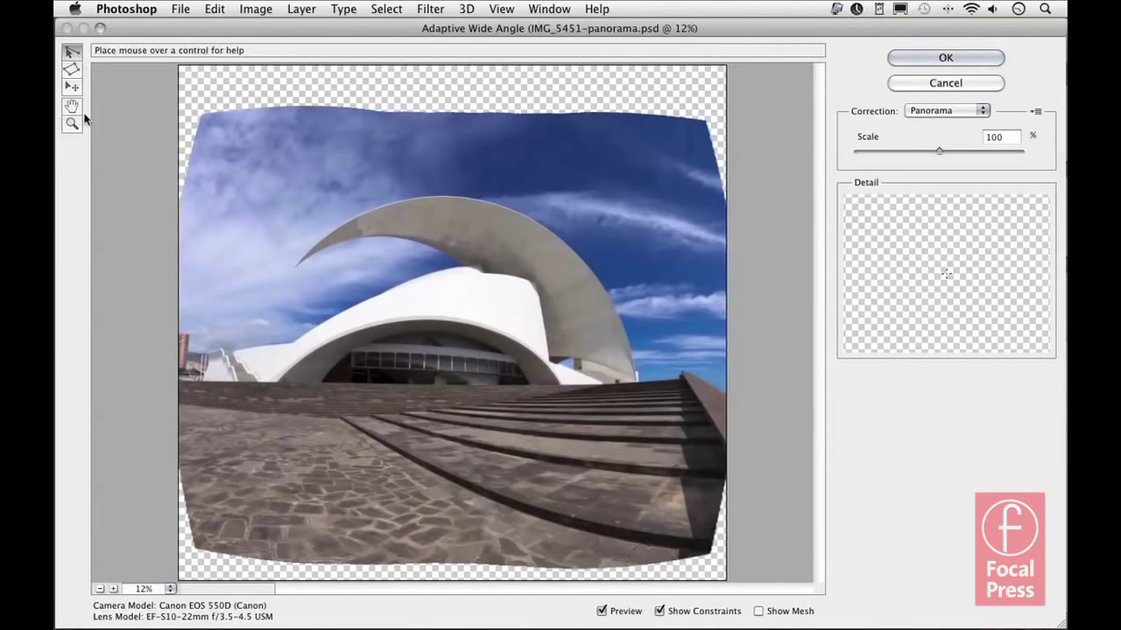
left_click(184, 381)
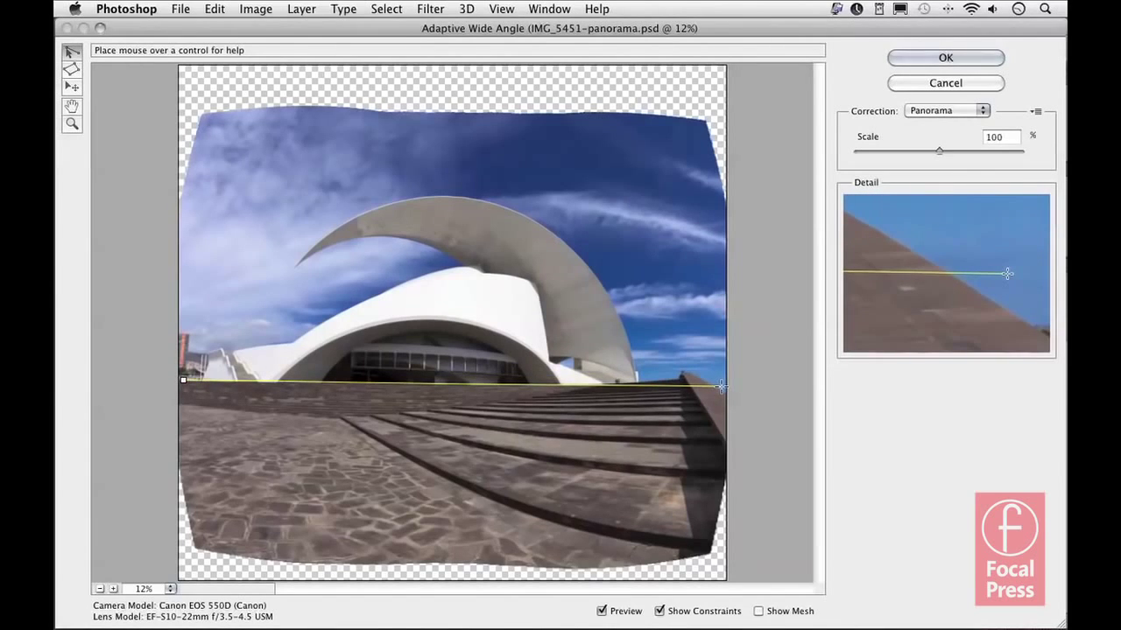
Finish the horizon constraint and trace the lower and upper stair edges with line constraints
left_click(720, 385)
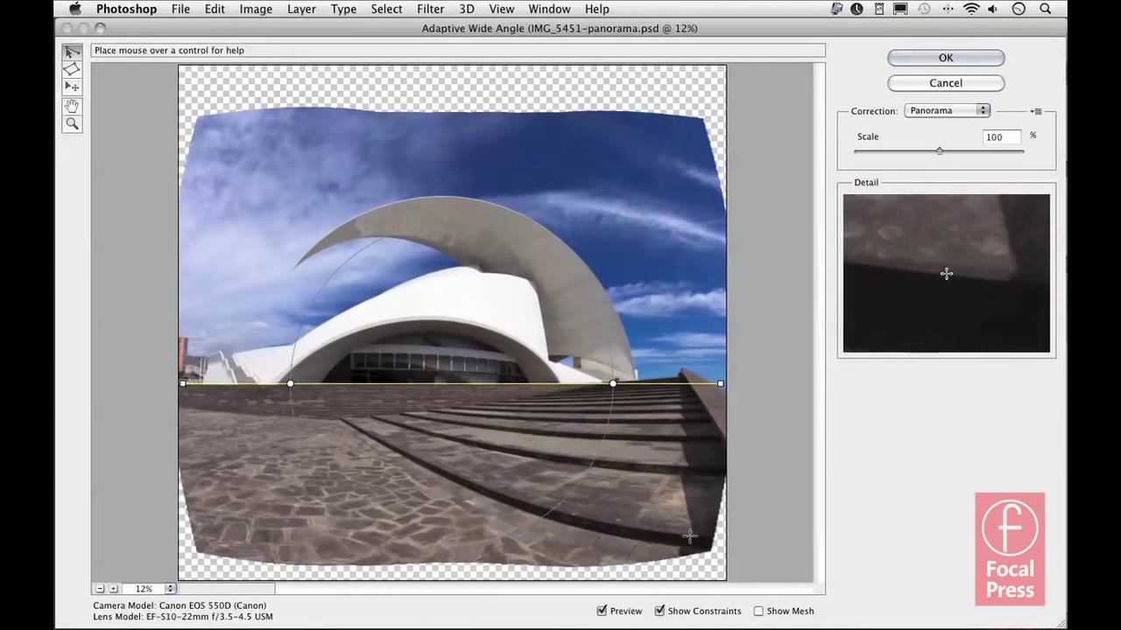
left_click(341, 418)
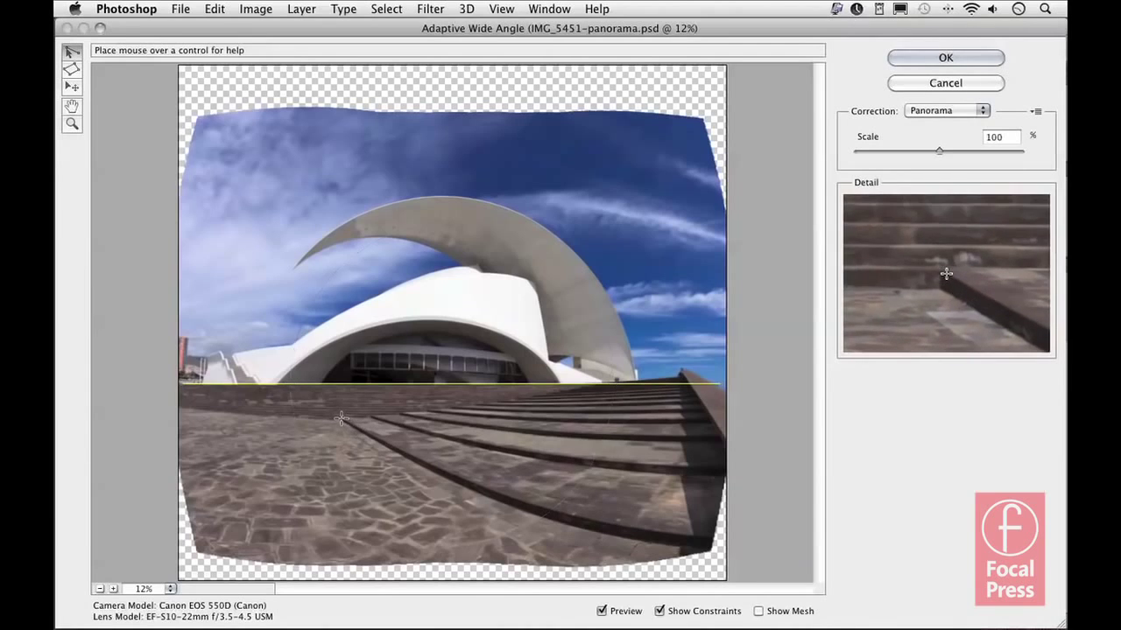
left_click(690, 541)
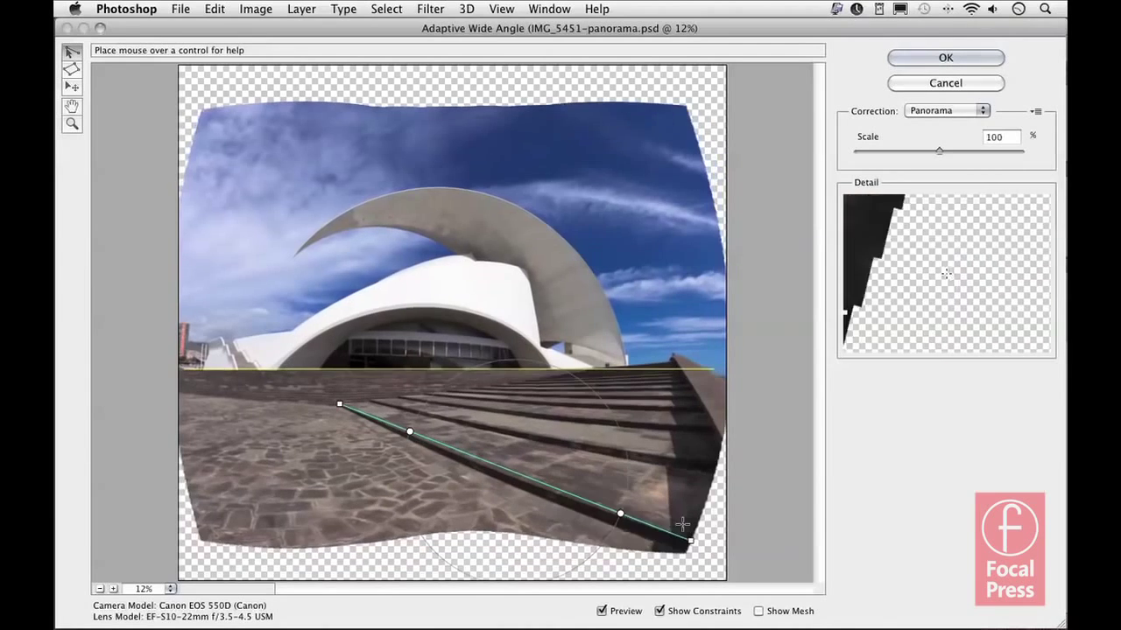
left_click(425, 394)
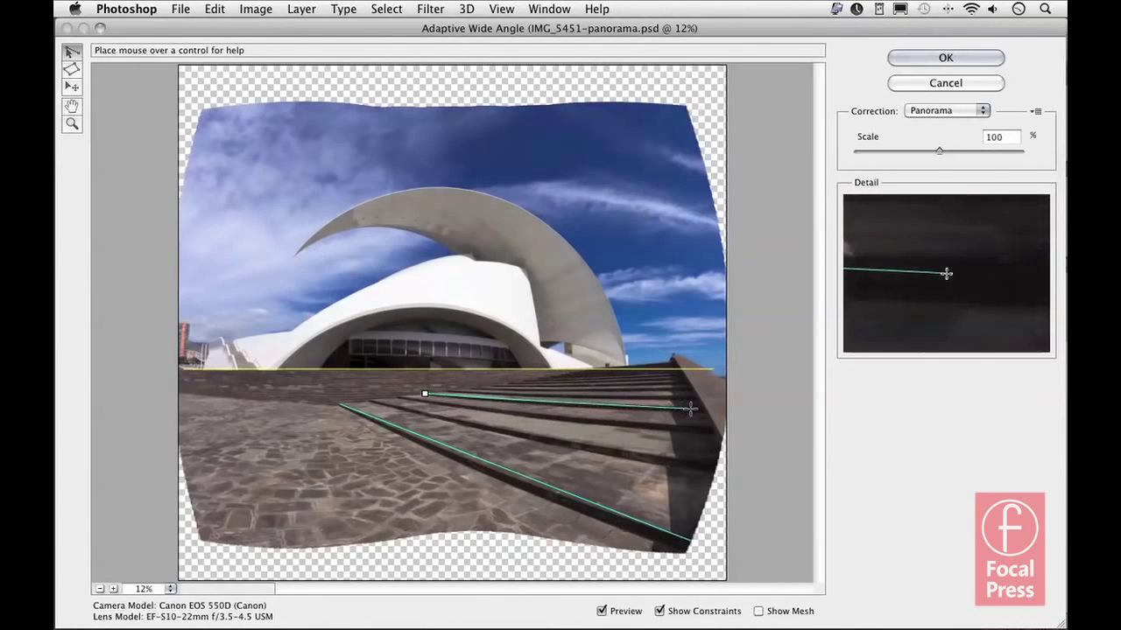
left_click(723, 407)
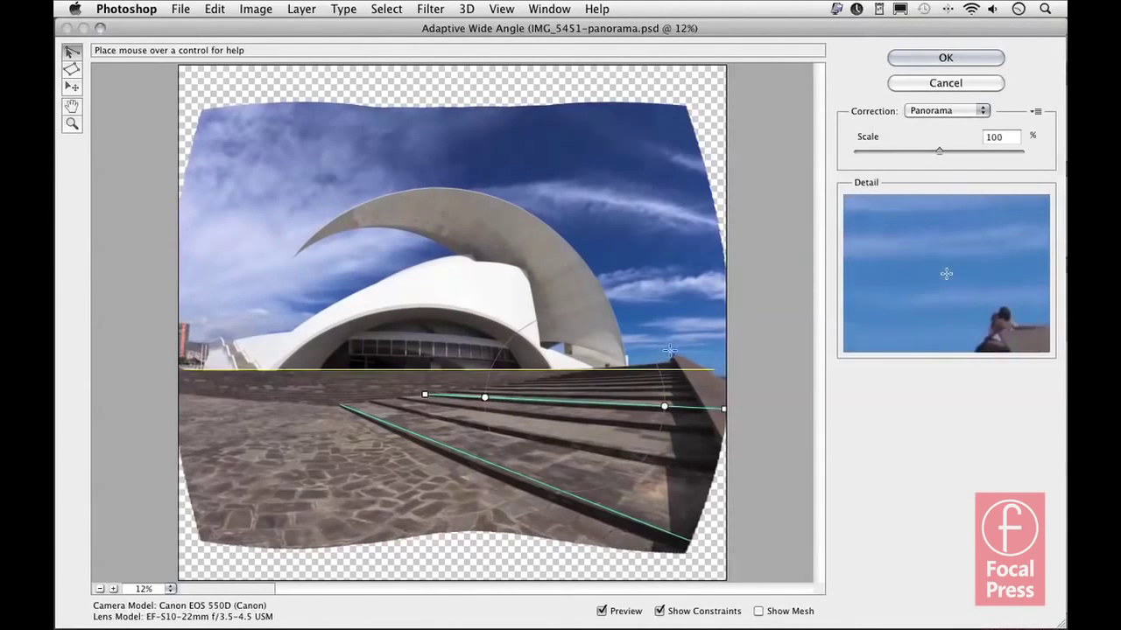
Add line constraints down the steps' right side wall and across from the left image edge
left_click(671, 357)
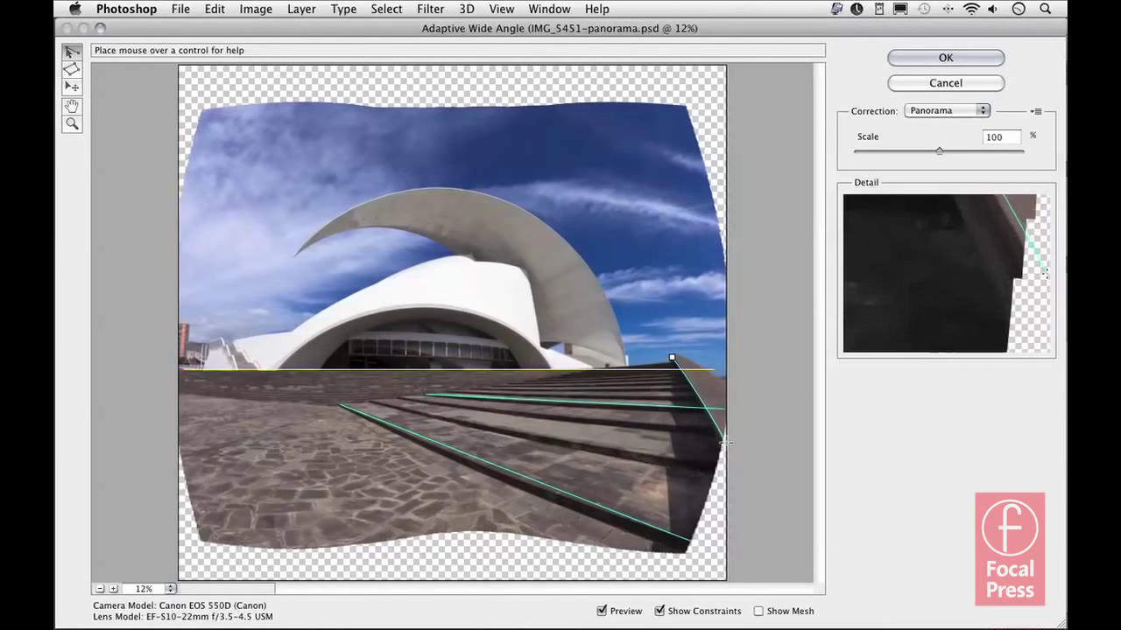
left_click(723, 445)
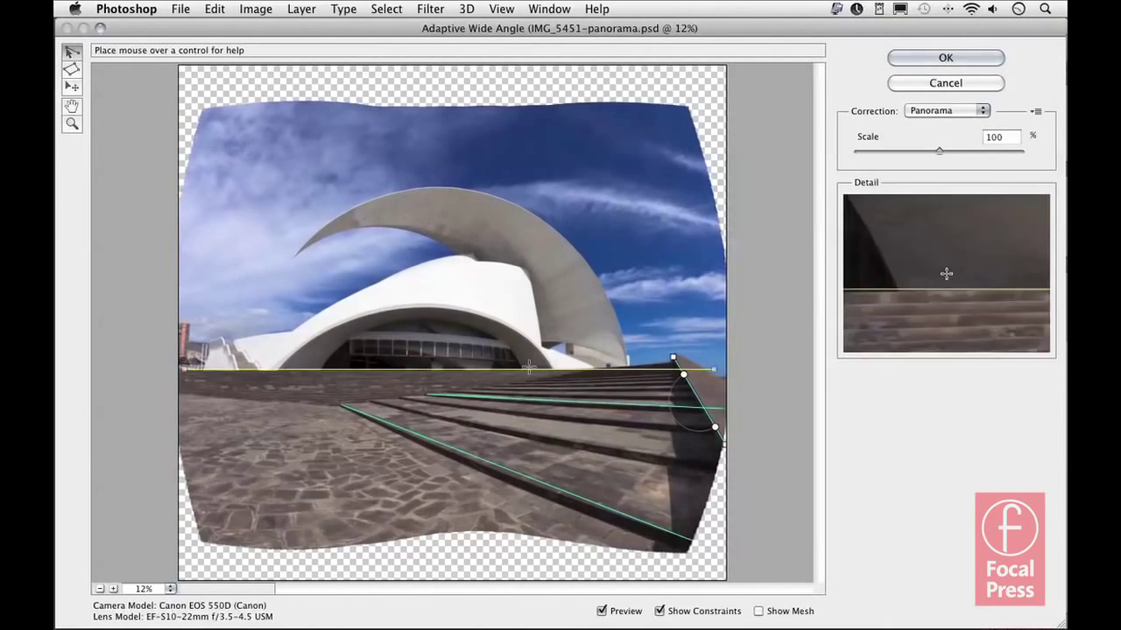
left_click(579, 374)
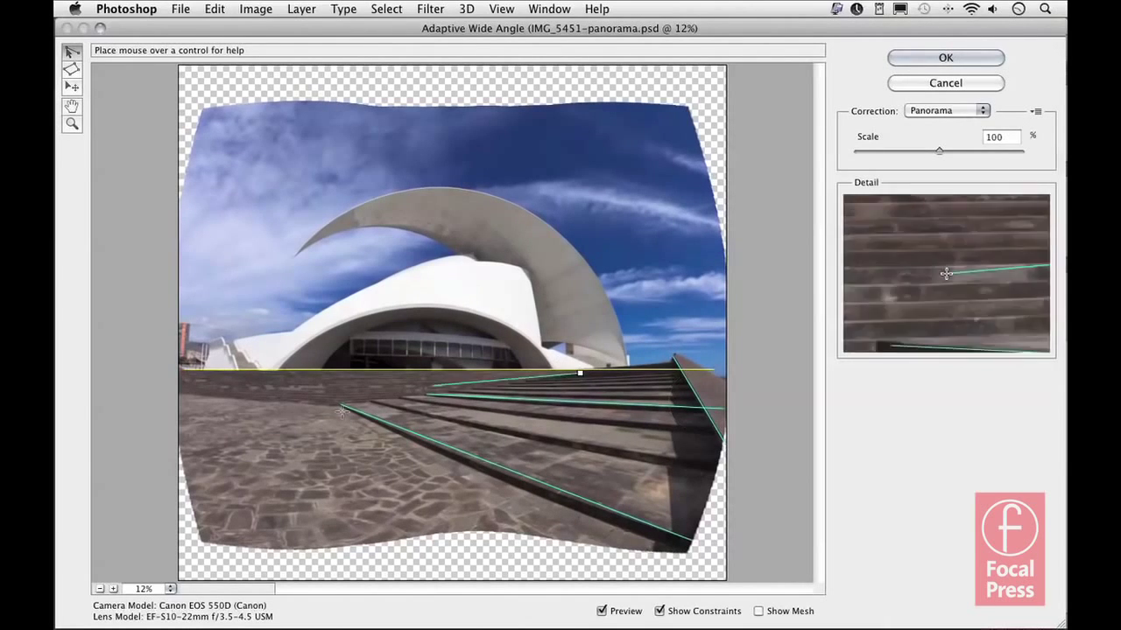
left_click(182, 422)
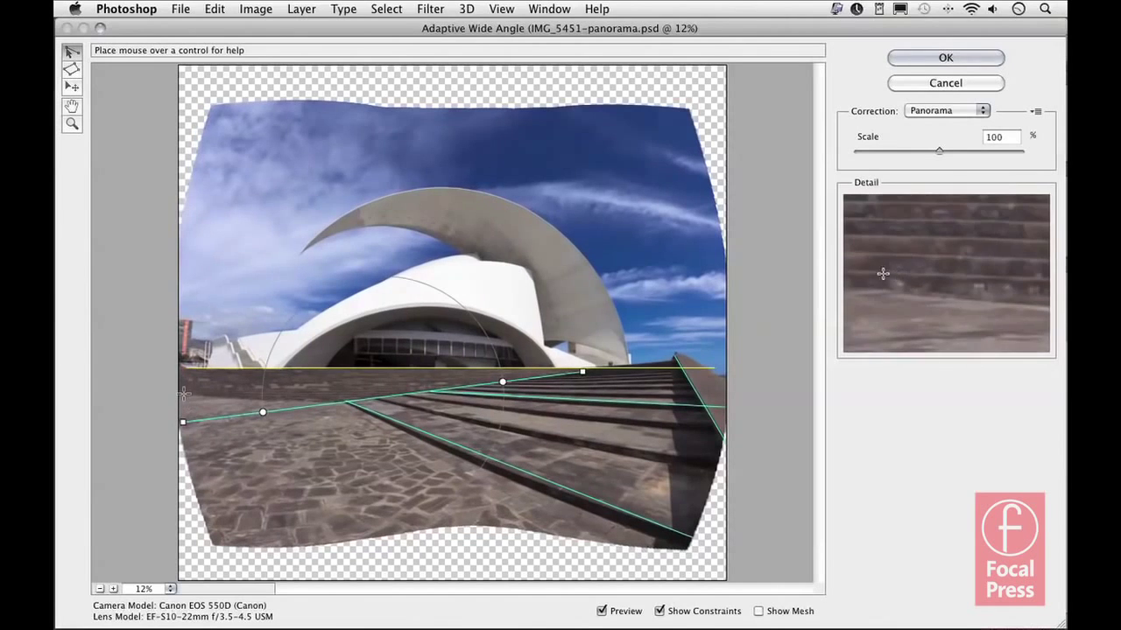
left_click(181, 395)
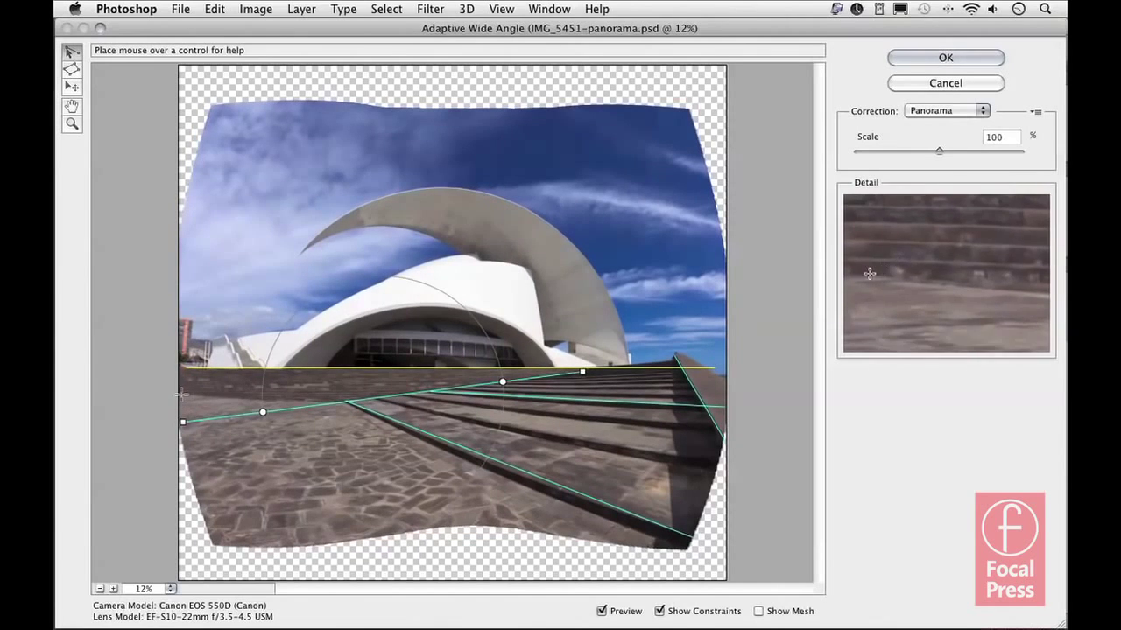
left_click(719, 407)
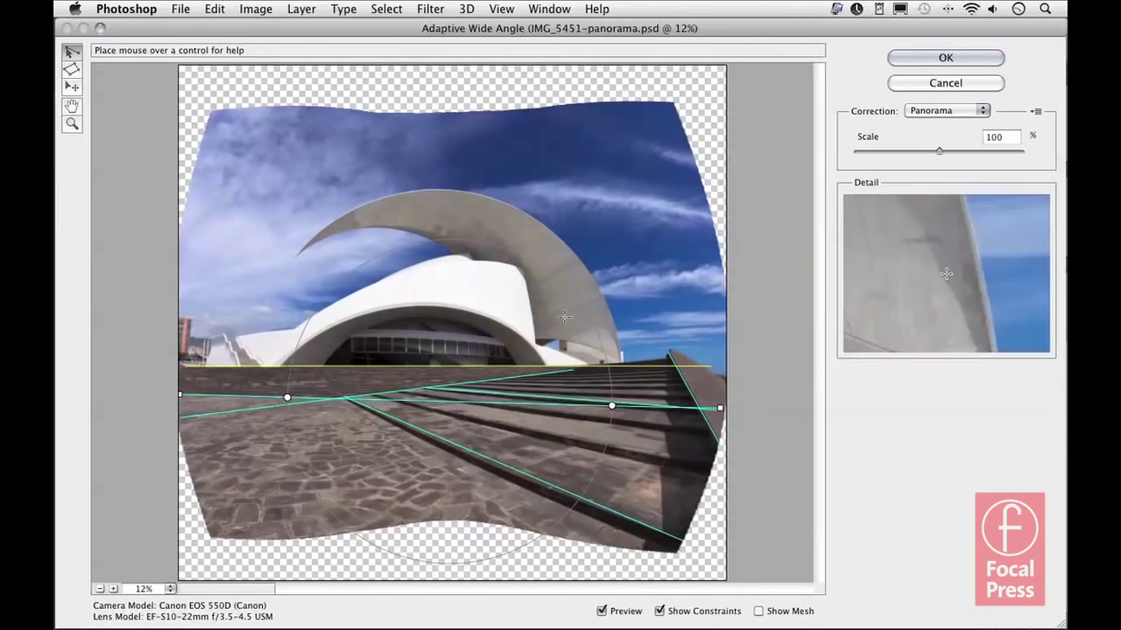
left_click(74, 73)
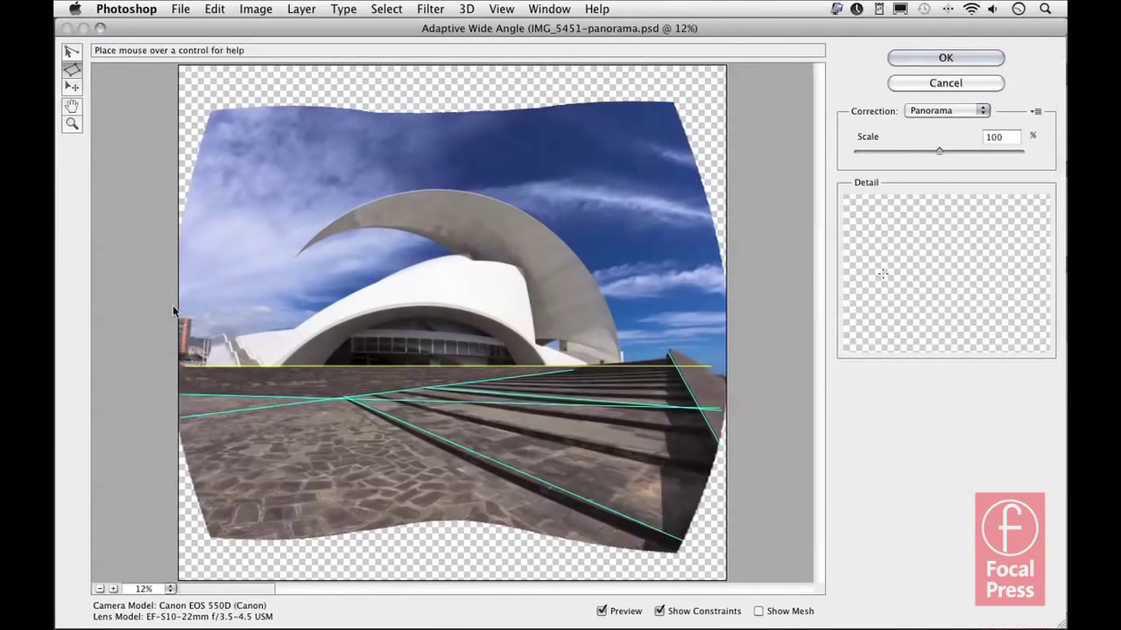
Trace a closed polygon constraint around the curved roof arch, then raise its lower-right corner slightly
left_click(198, 371)
left_click(211, 327)
left_click(290, 245)
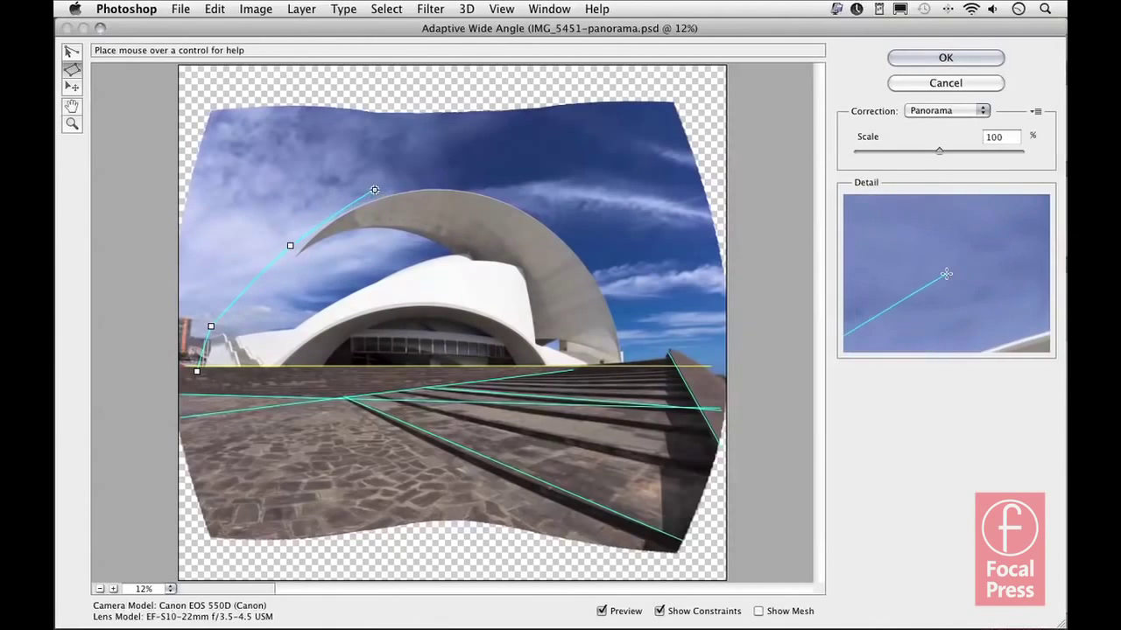
left_click(374, 189)
left_click(475, 183)
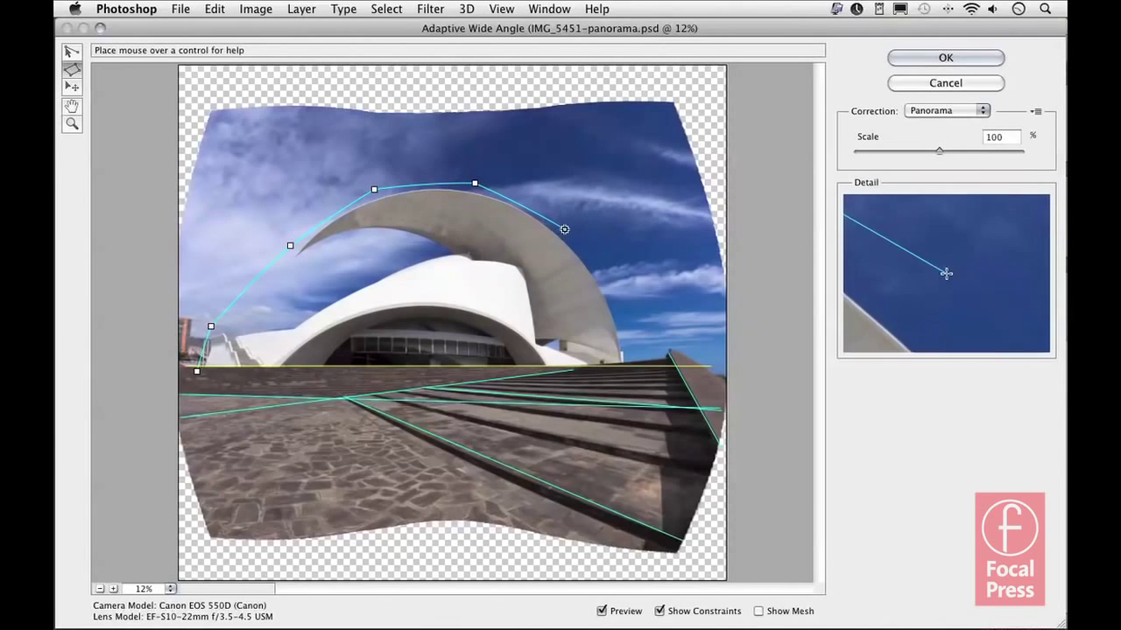
left_click(563, 229)
left_click(634, 330)
left_click(631, 372)
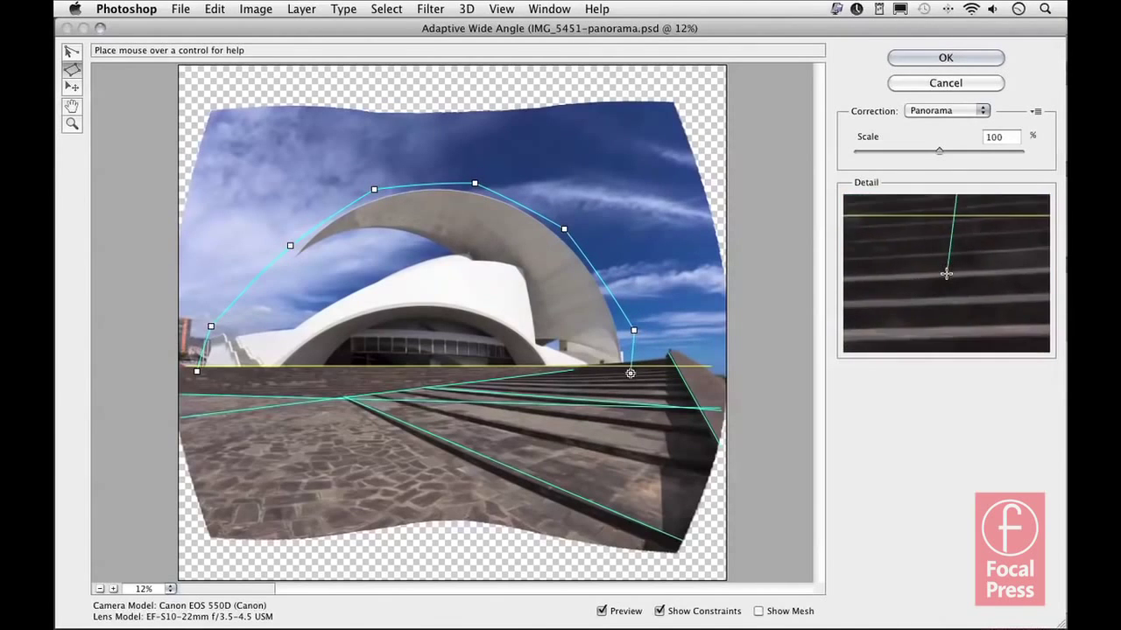
left_click(201, 372)
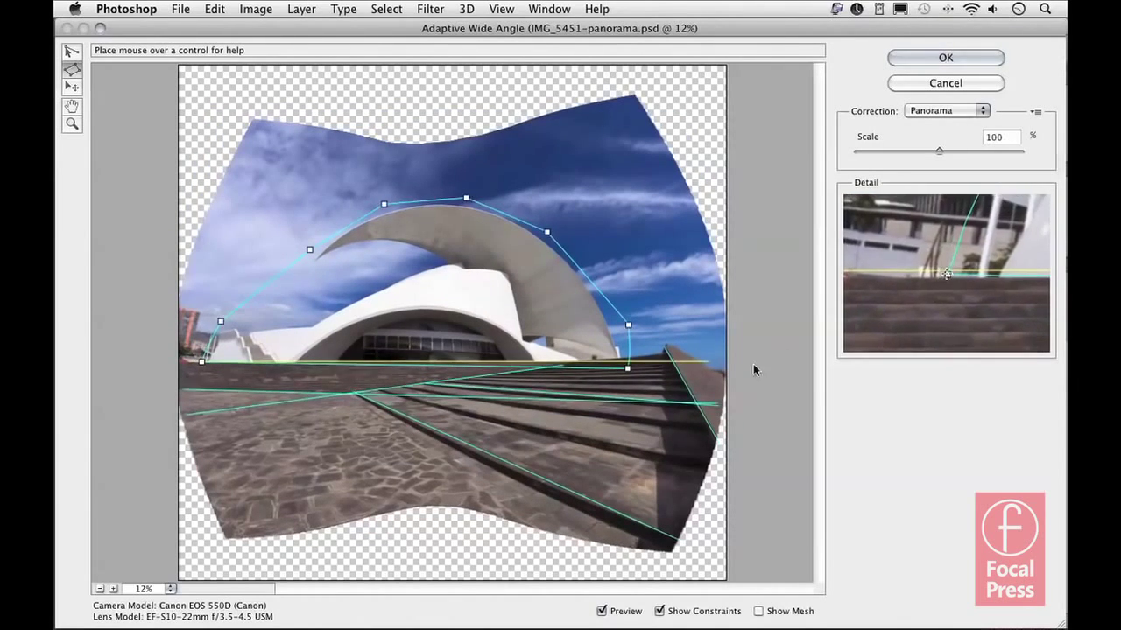
mouse_move(628, 368)
left_mouse_down()
mouse_move(618, 324)
mouse_move(623, 364)
left_mouse_up()
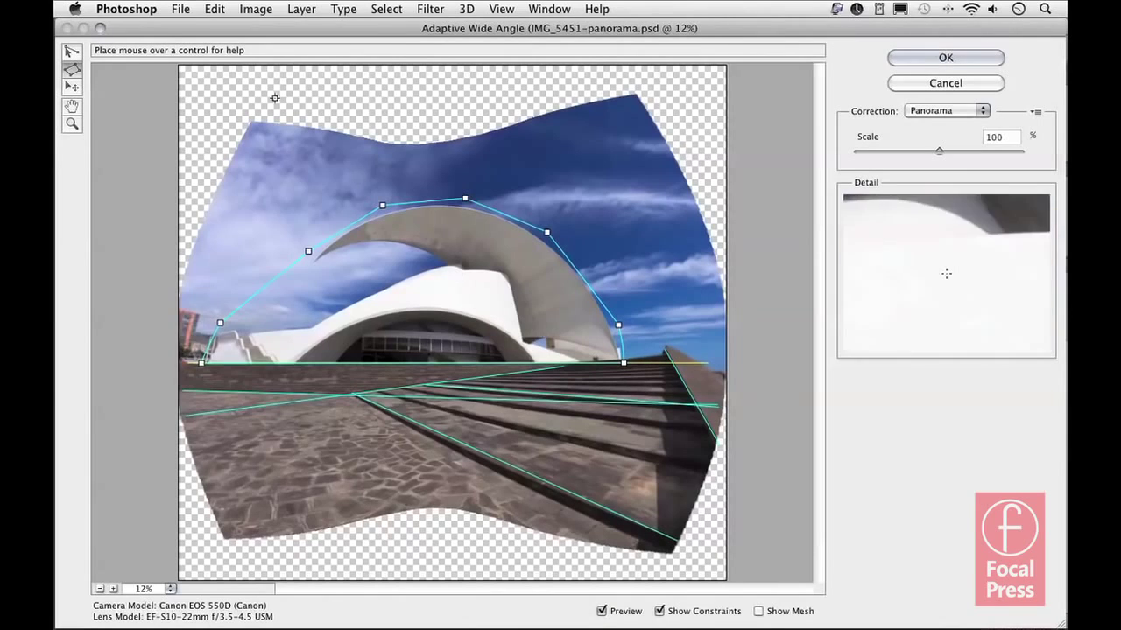
left_click(72, 51)
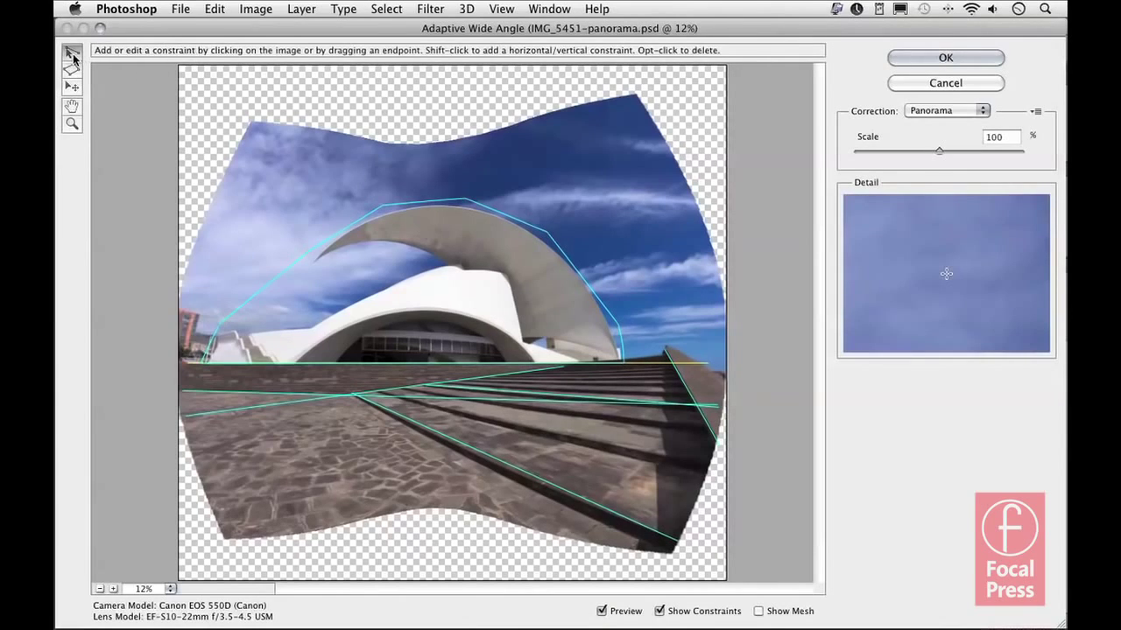
Draw a vertical constraint along the left image edge and tilt its ends to straighten it
left_click(258, 125)
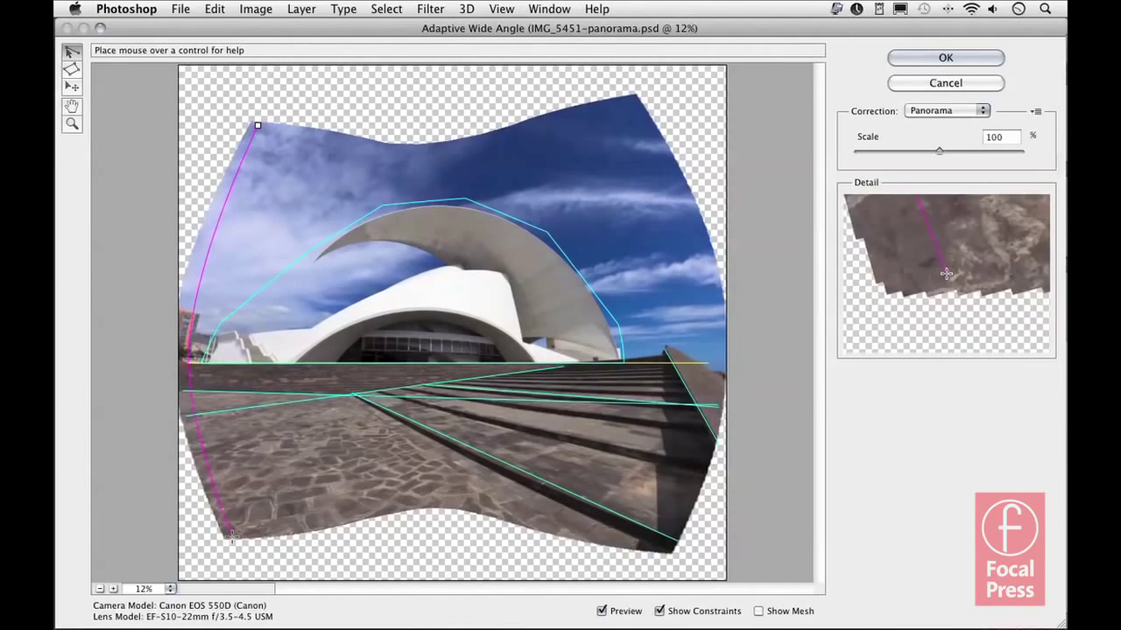
left_click(232, 534)
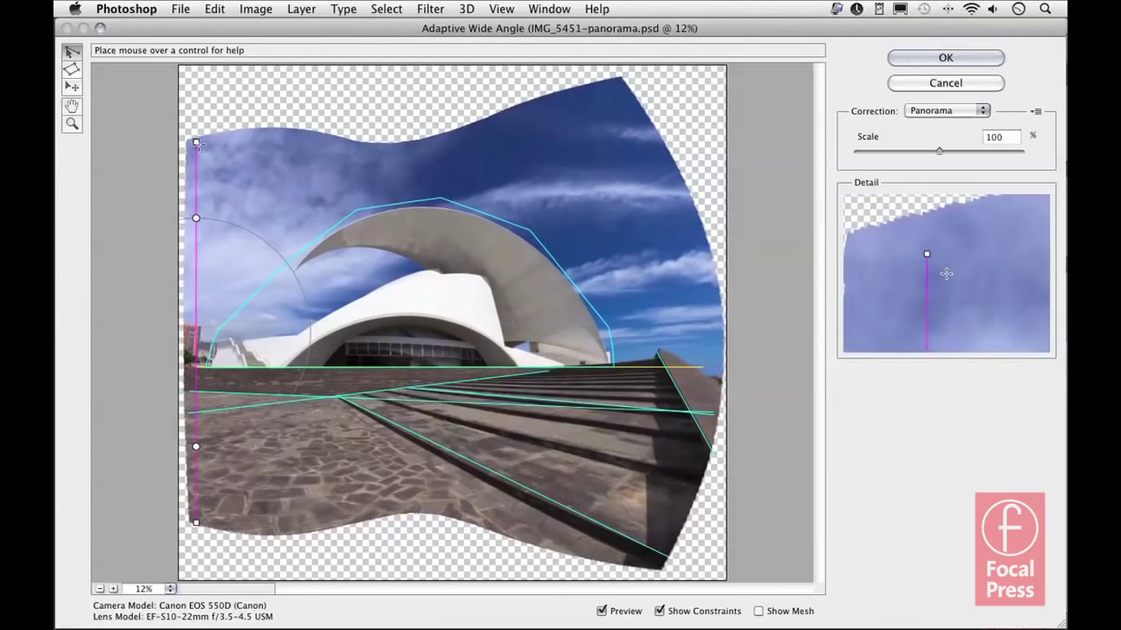
mouse_move(195, 141)
left_mouse_down()
mouse_move(219, 138)
mouse_move(194, 143)
left_mouse_up()
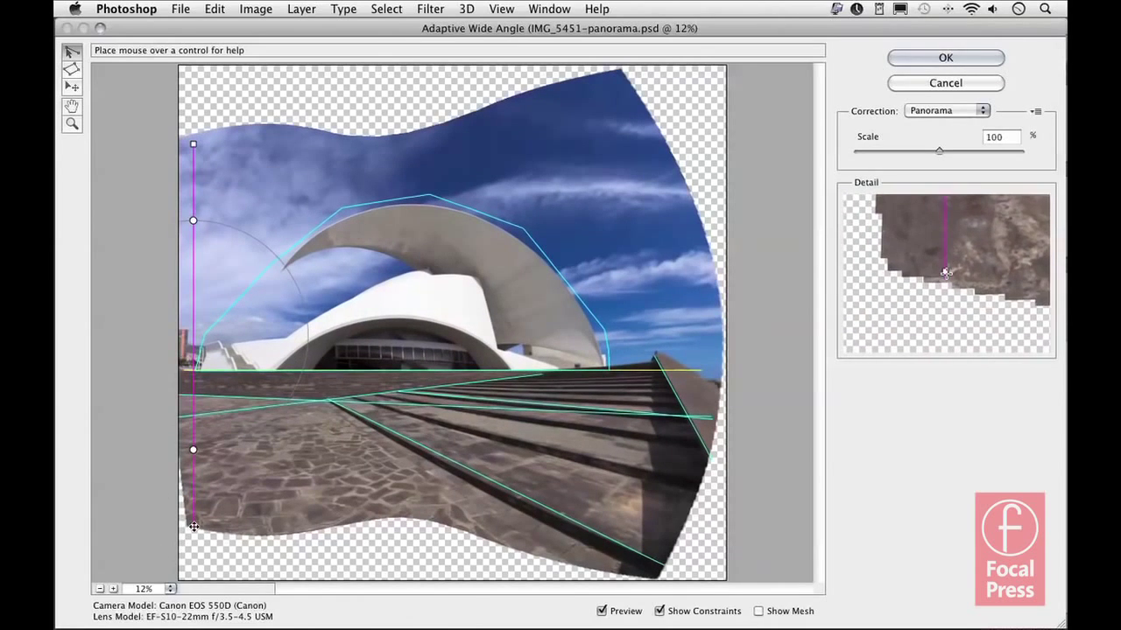
left_click_drag(193, 525, 186, 526)
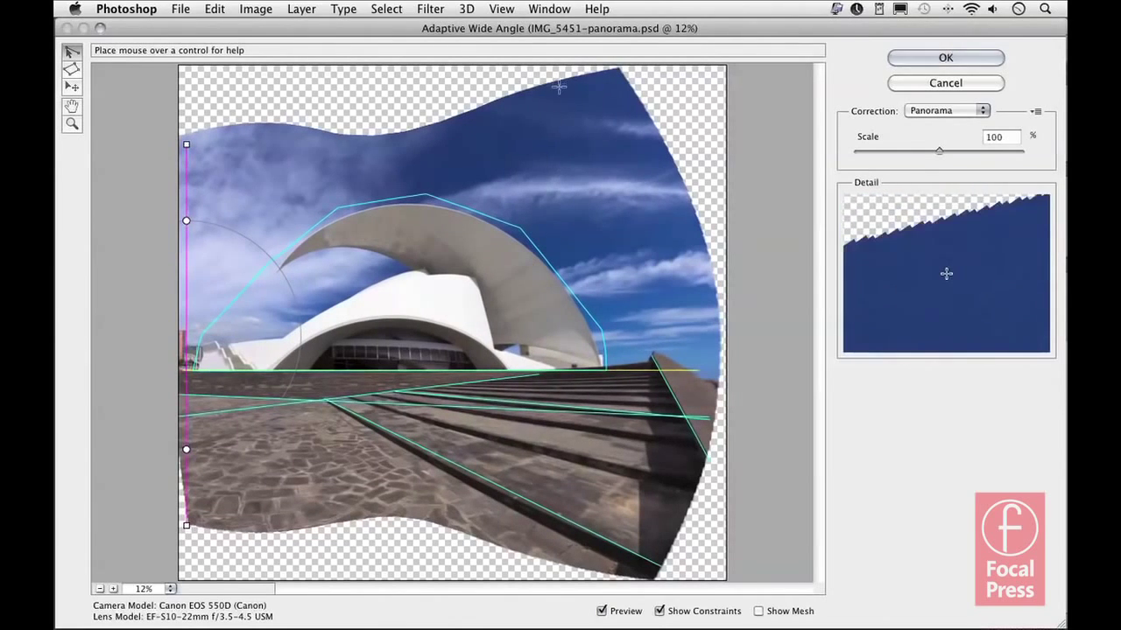
Add vertical constraints along the right side and through the auditorium's centre
left_click(615, 72)
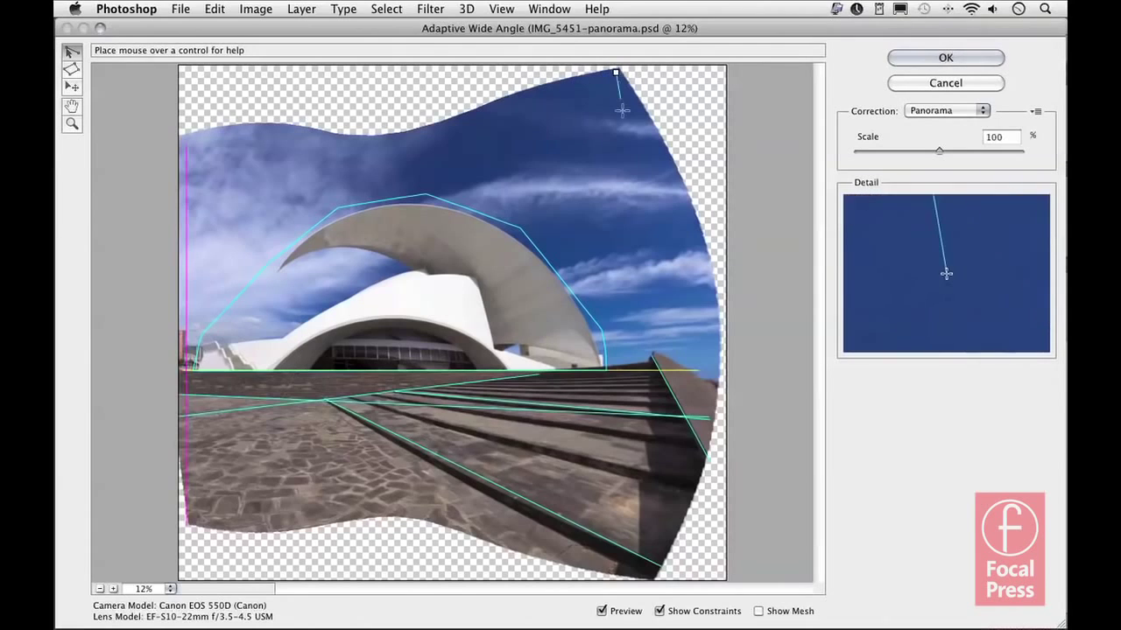
left_click(647, 573)
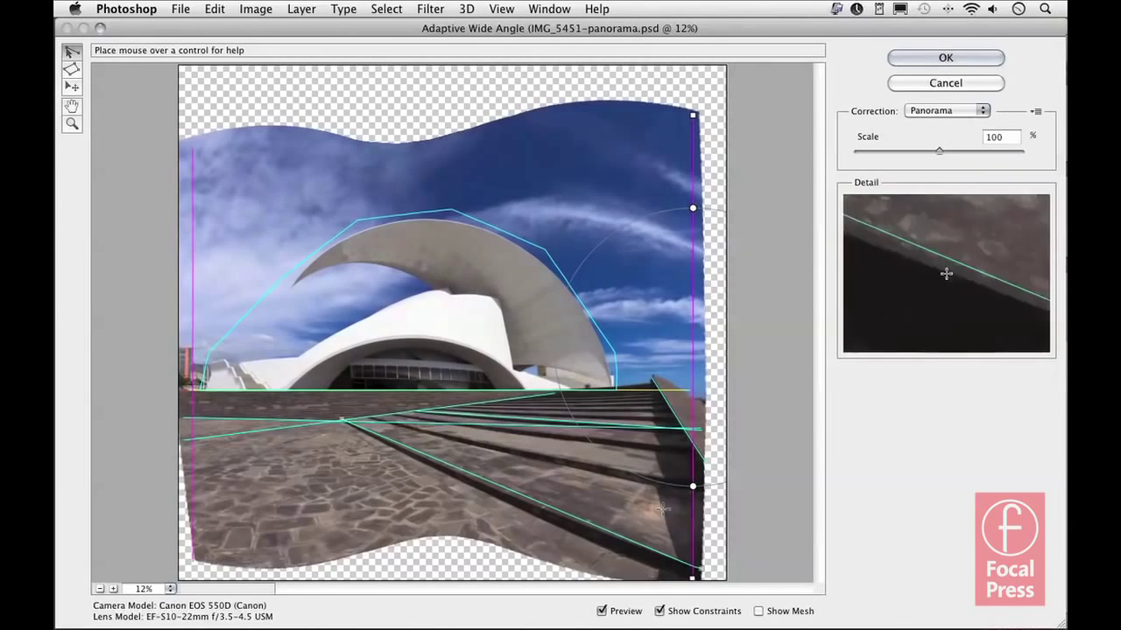
left_click(607, 108)
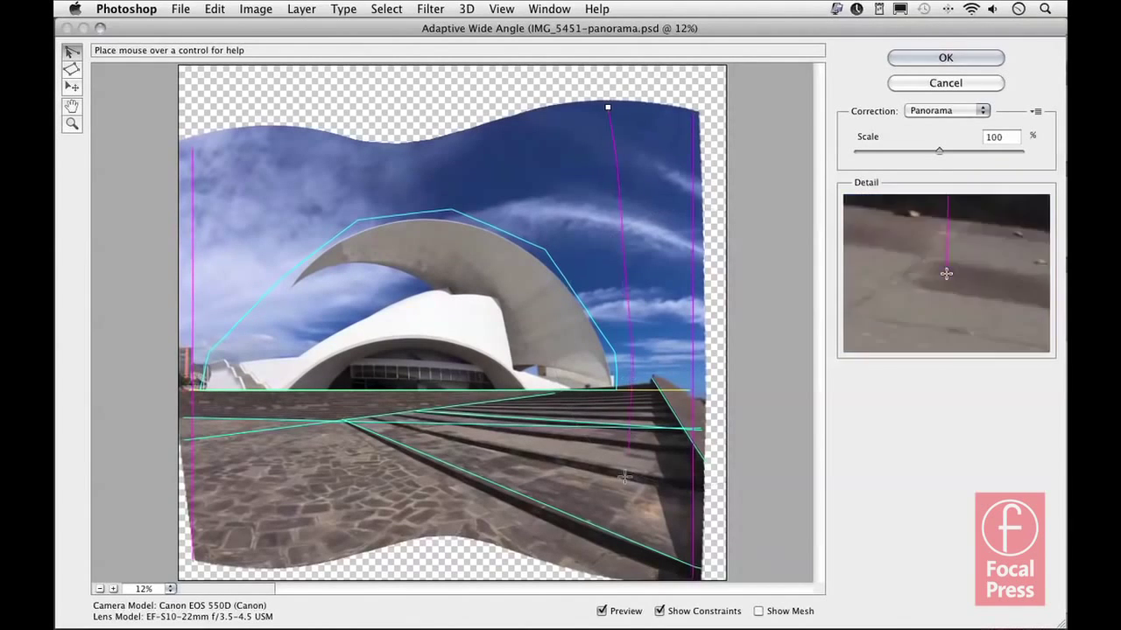
left_click(613, 577)
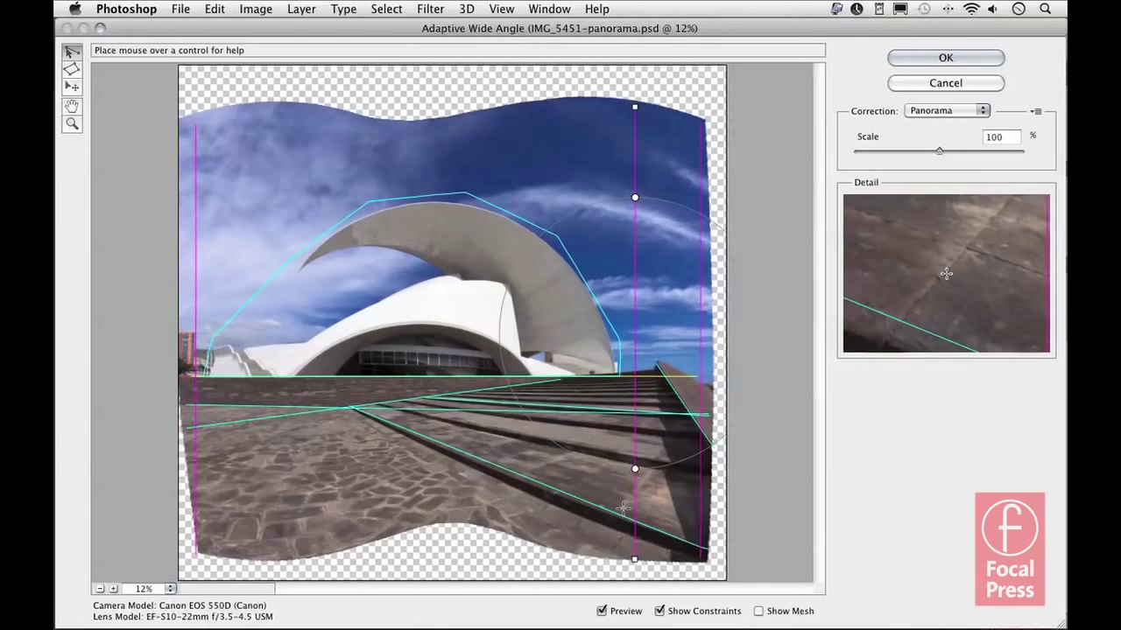
left_click(421, 125)
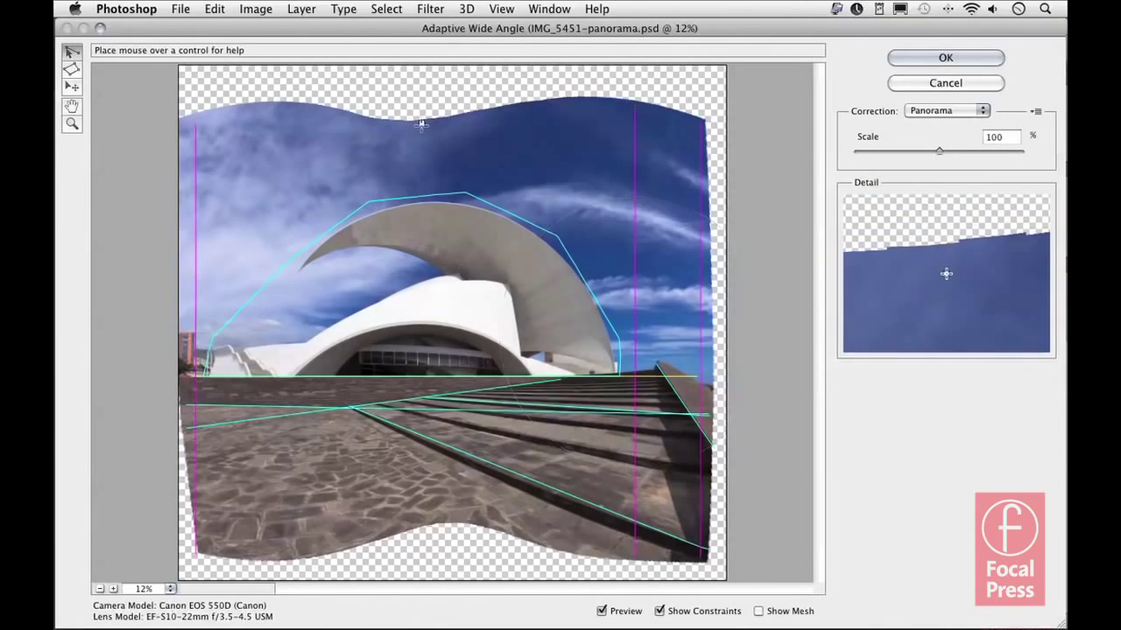
left_click(429, 523)
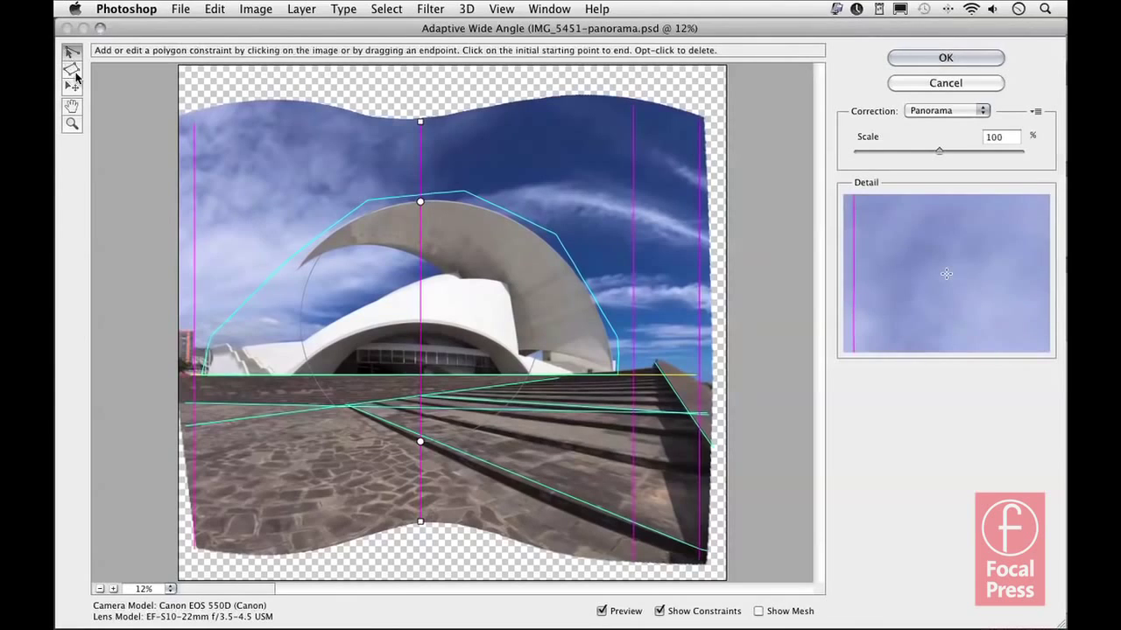
left_click(181, 119)
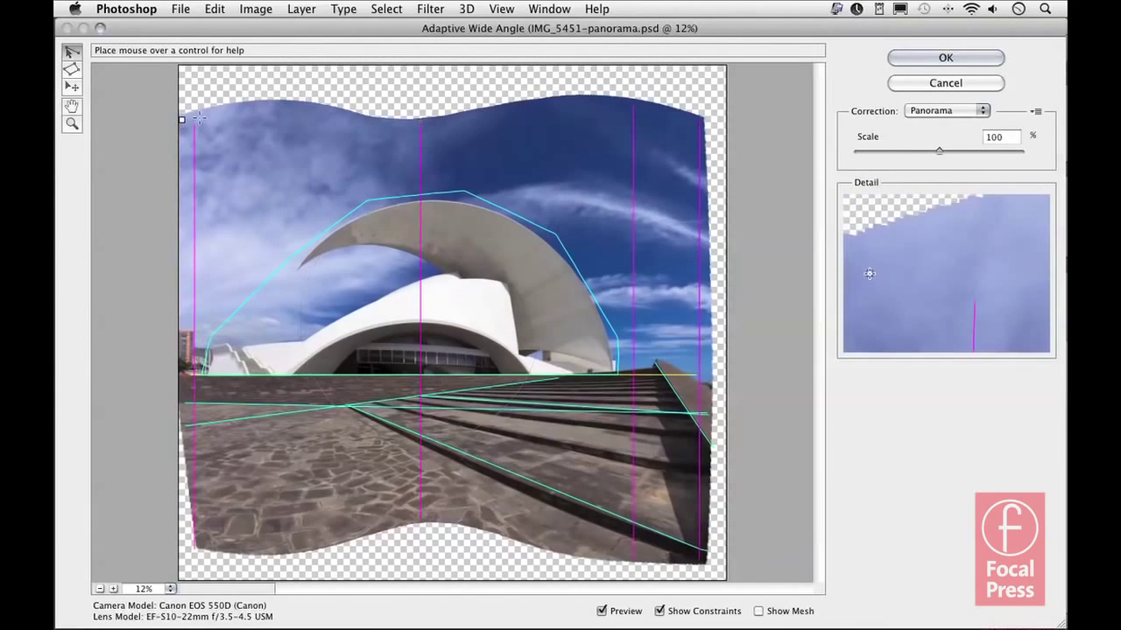
Trace the top sky edge and the bottom paving edge, each with two line constraints
left_click(408, 122)
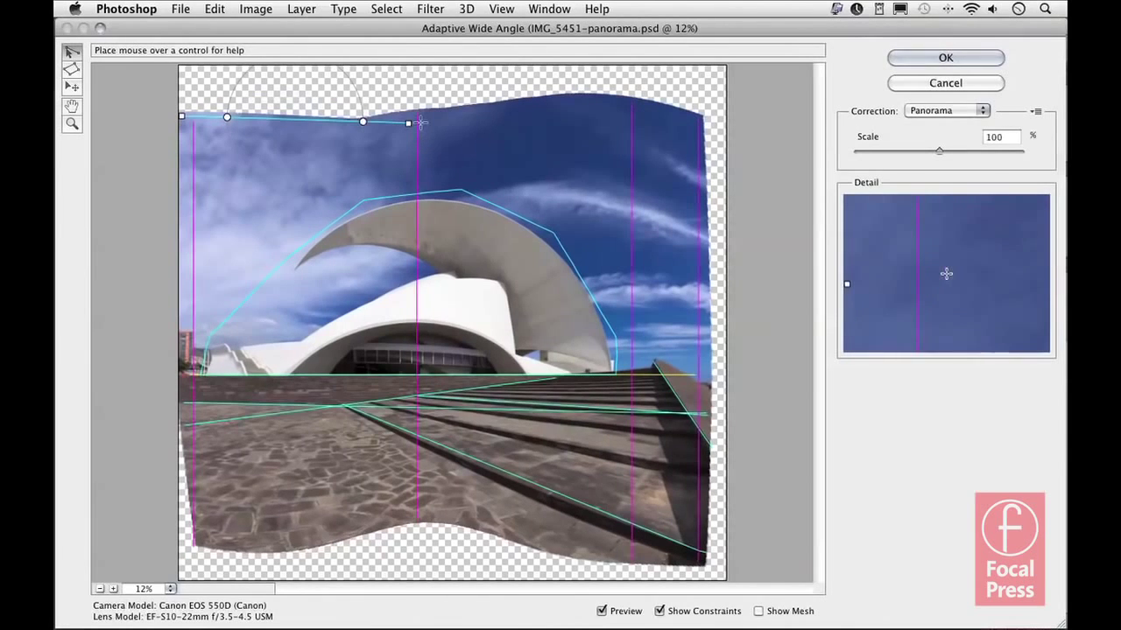
left_click(420, 122)
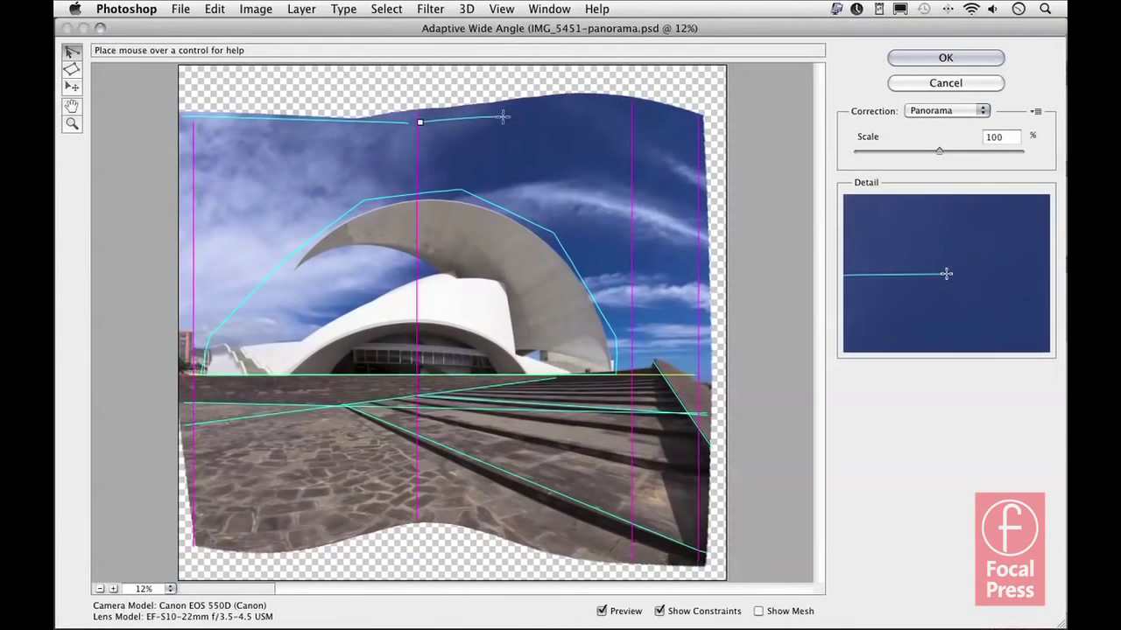
left_click(701, 129)
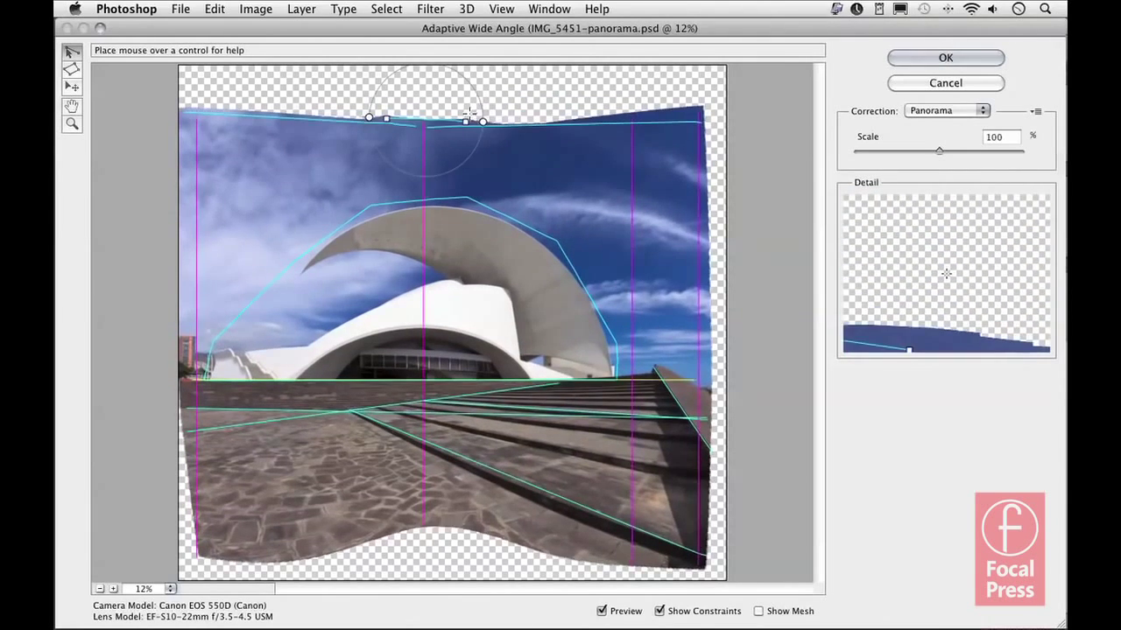
left_click(203, 552)
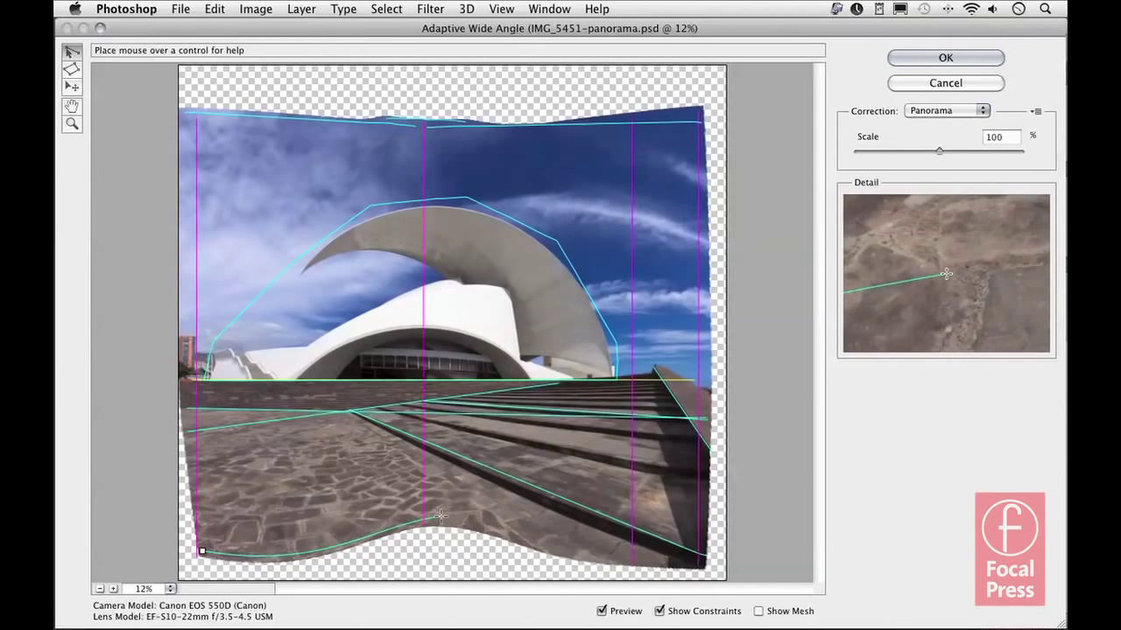
left_click(439, 524)
left_click(413, 522)
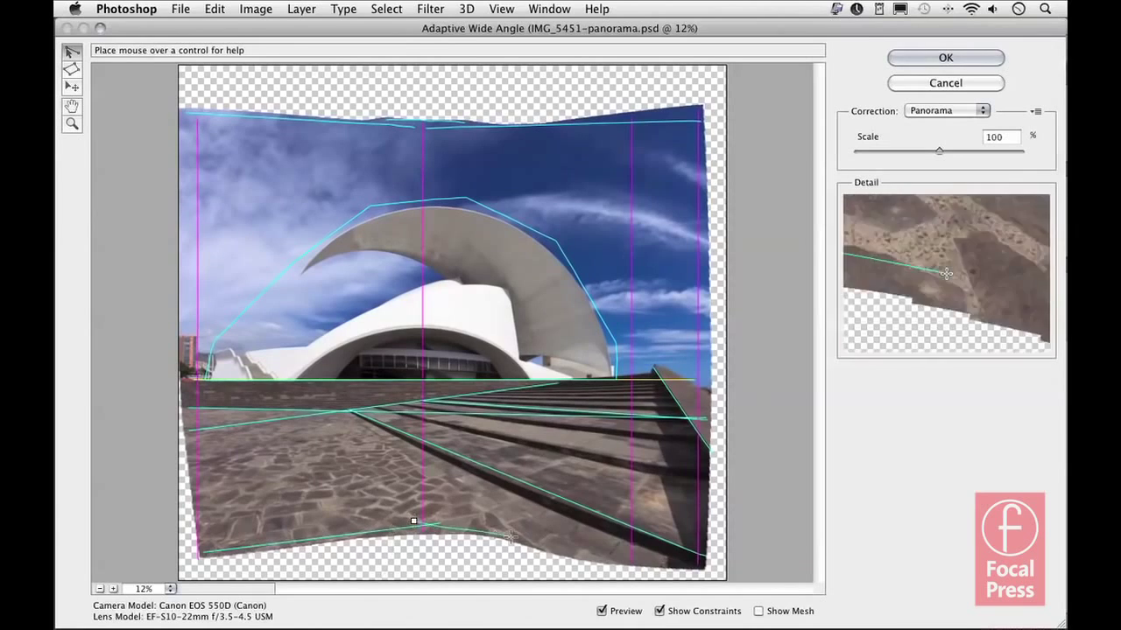
left_click(702, 560)
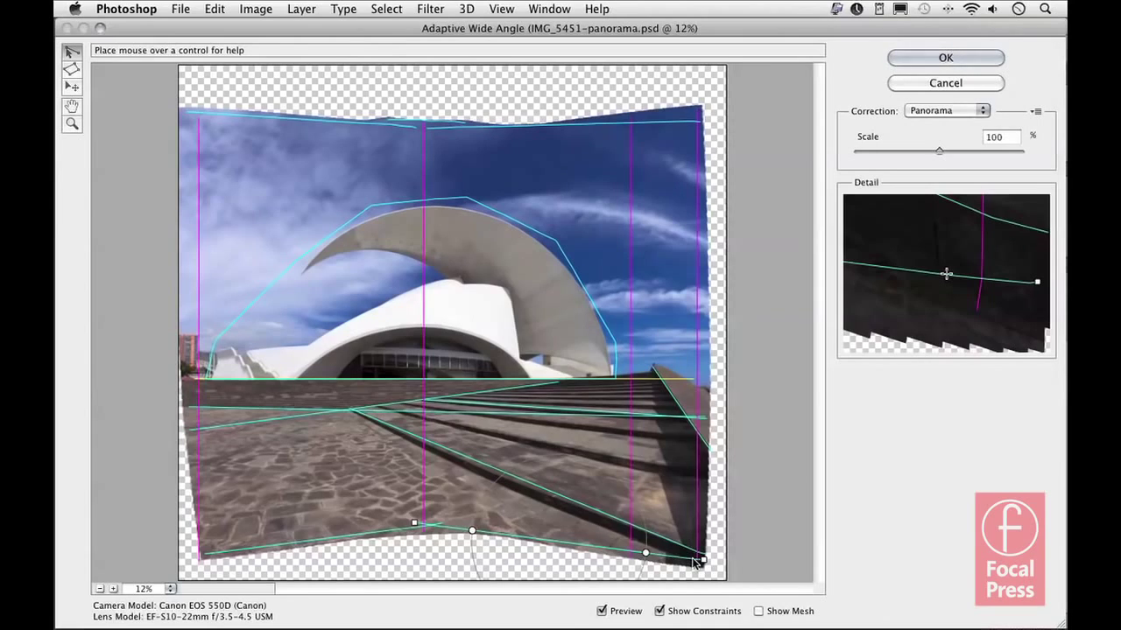
Apply the Adaptive Wide Angle correction, then undo and redo it to compare
left_click(964, 59)
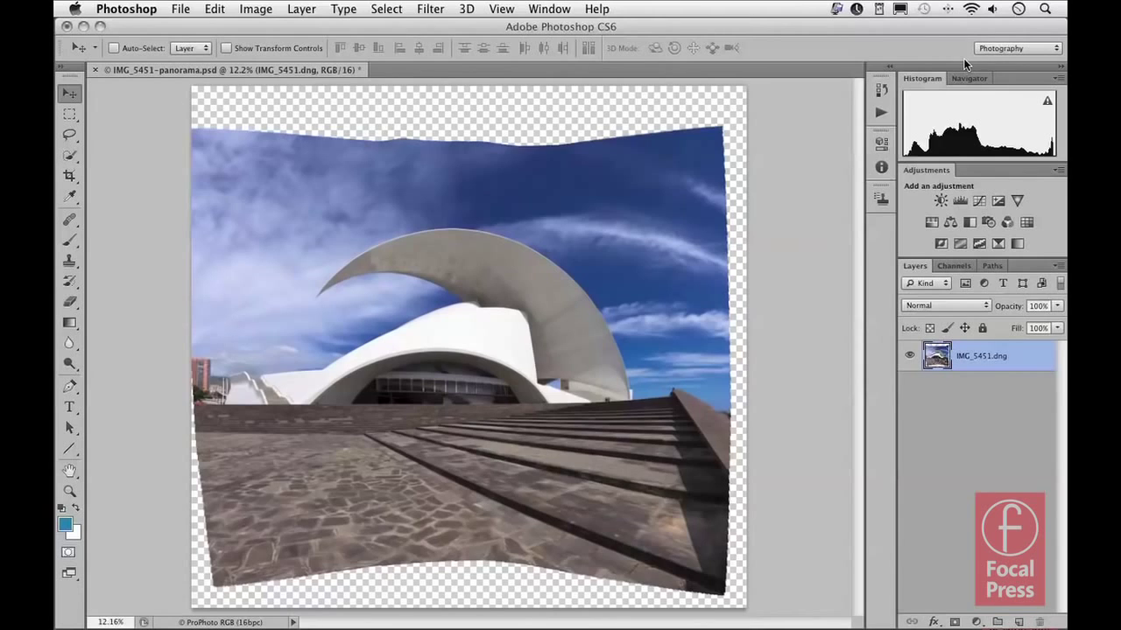
key("ctrl+z")
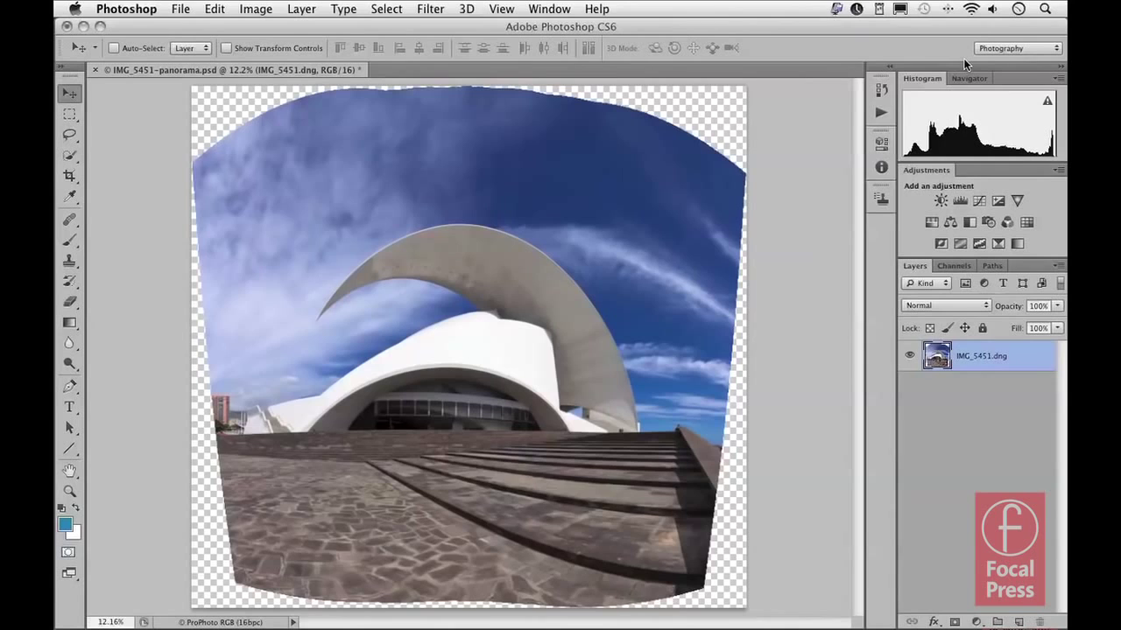
key("ctrl+z")
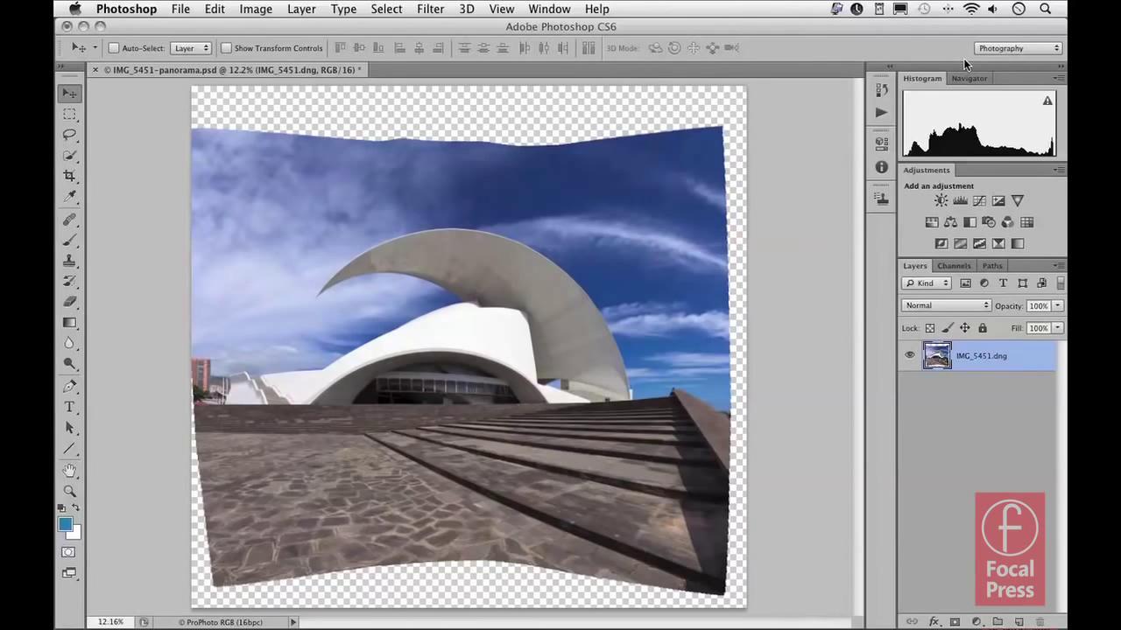
left_click(69, 175)
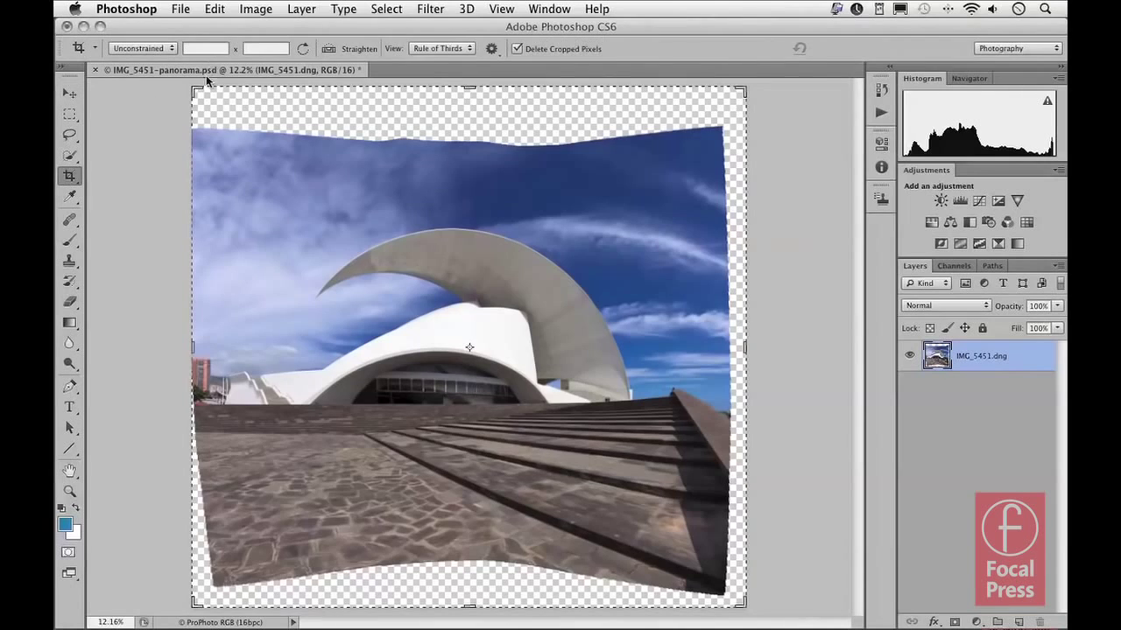
Crop the panorama inside its transparent curved edges and fit the result to the window
left_click_drag(193, 88, 195, 117)
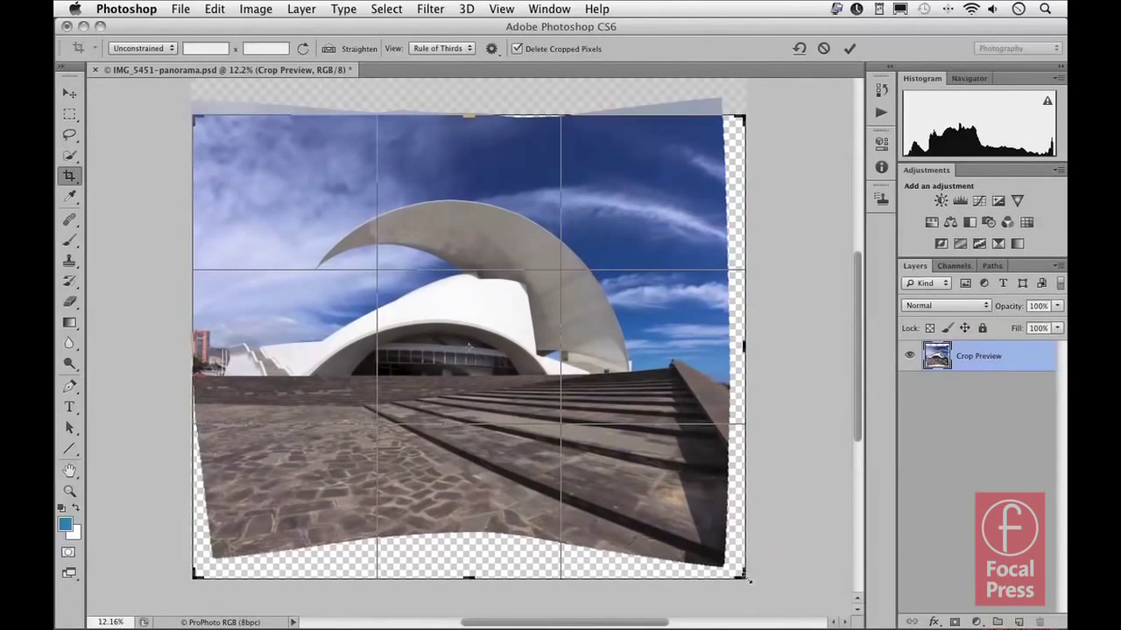
left_click_drag(746, 579, 737, 554)
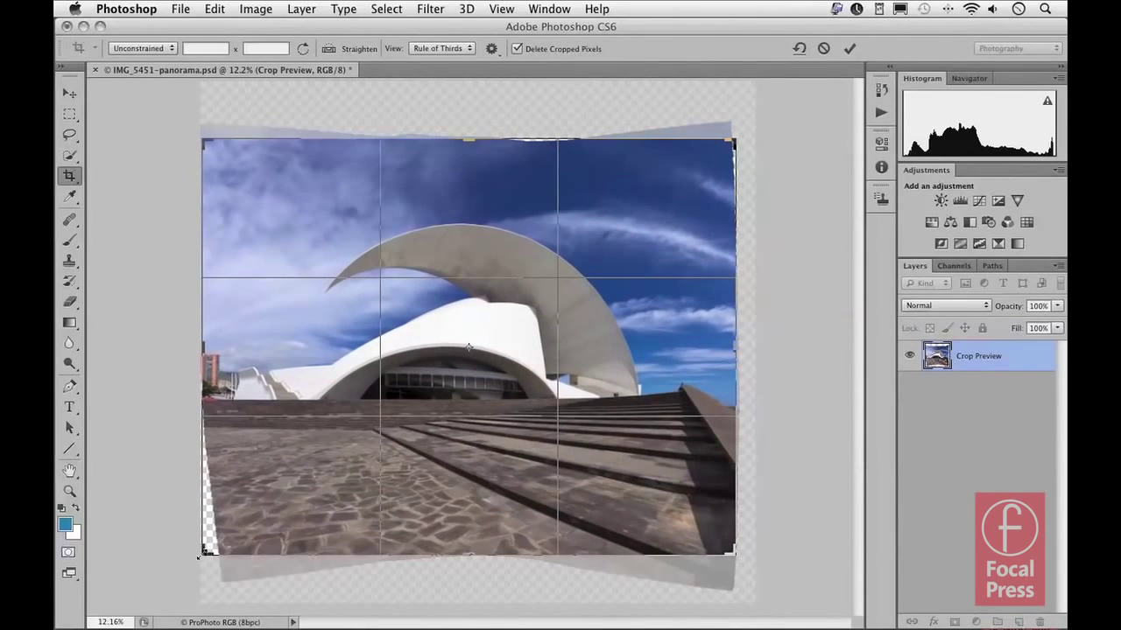
left_click_drag(200, 557, 217, 544)
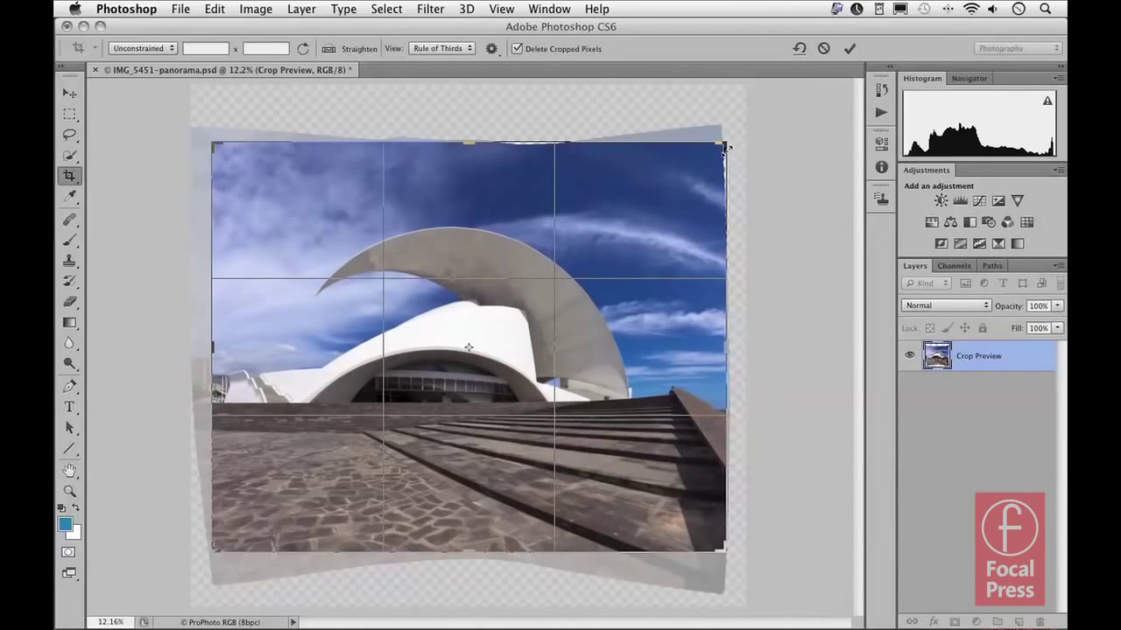
left_click_drag(726, 146, 727, 143)
key("Return")
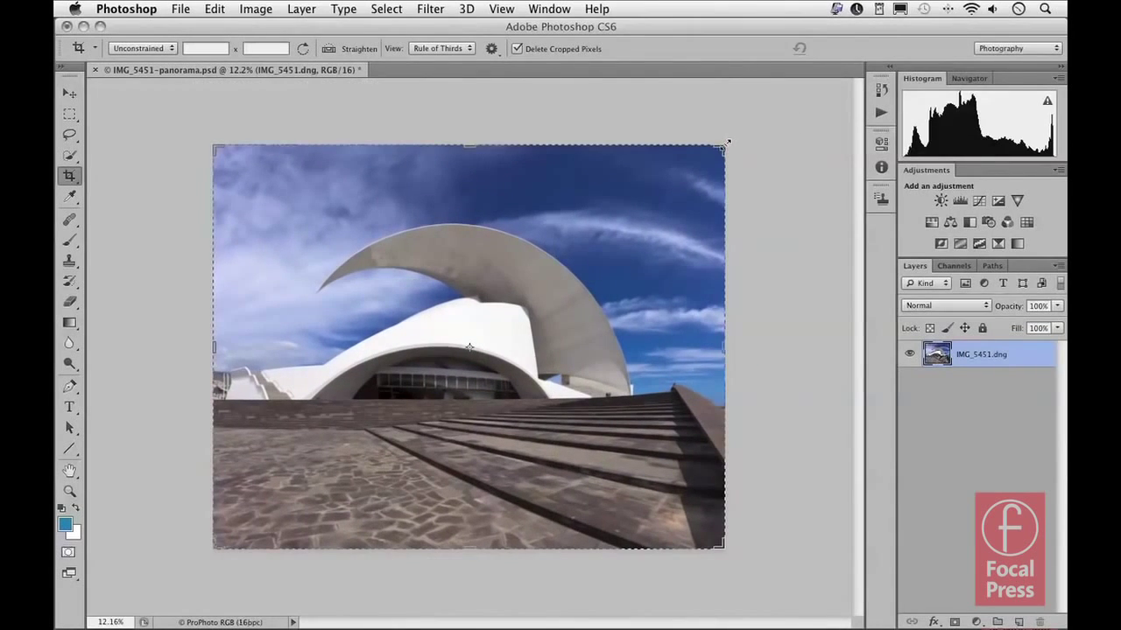
key("super+0")
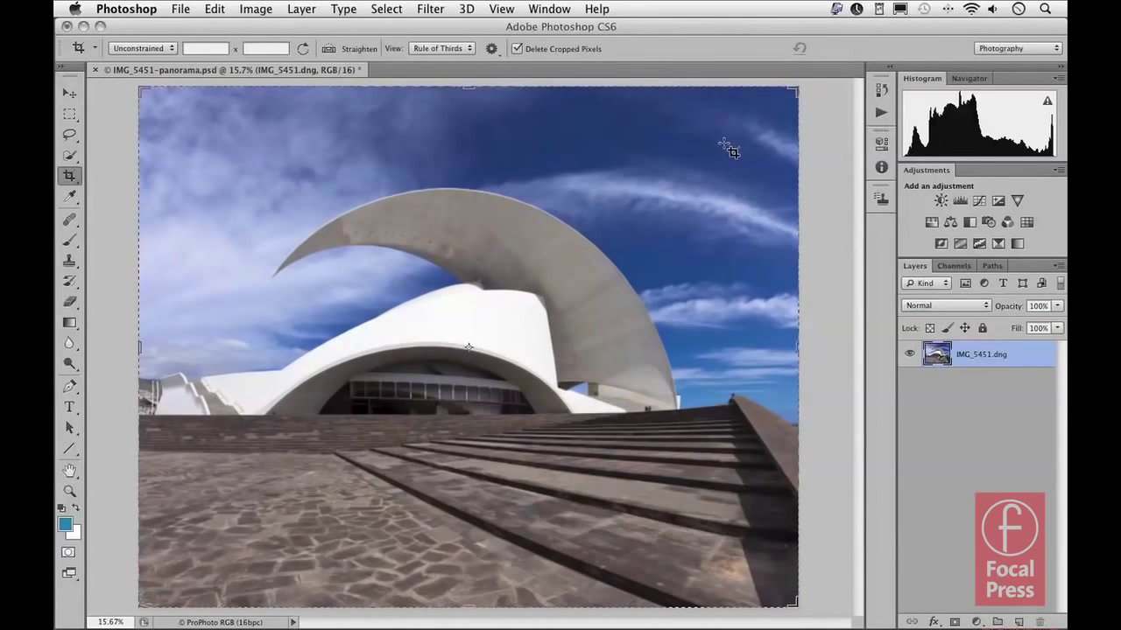